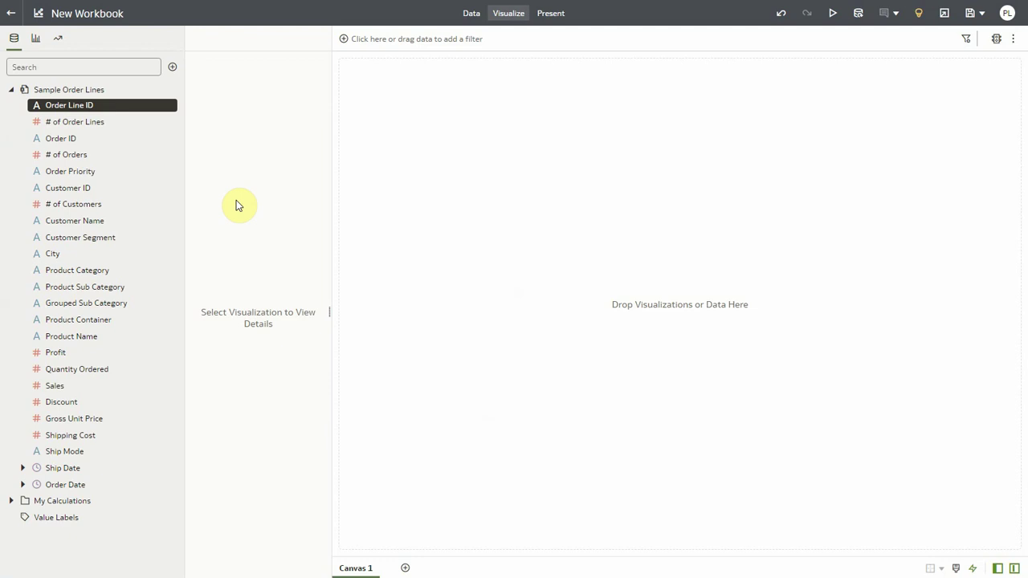
- Create a Map visualization of City, plotting 132 city points from Sample Order Lines
{"action": "right_click", "coordinate": [78, 256]}
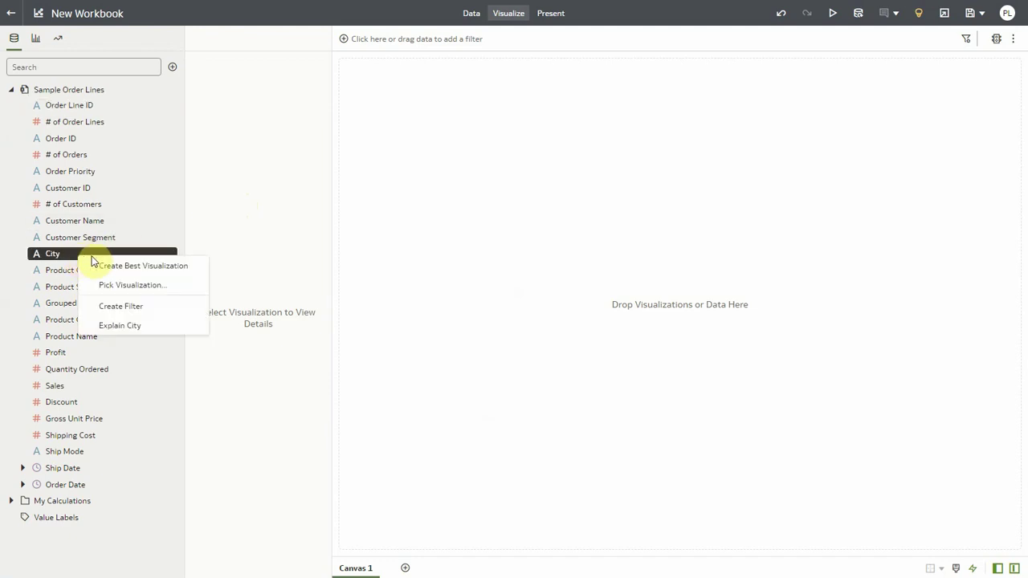
{"action": "left_click", "coordinate": [147, 290]}
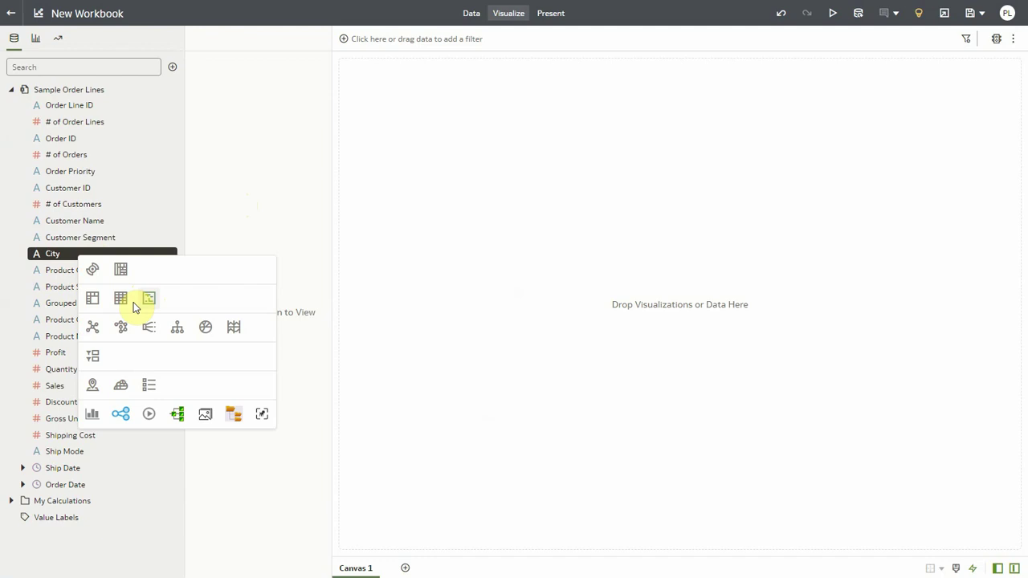
{"action": "left_click", "coordinate": [96, 391]}
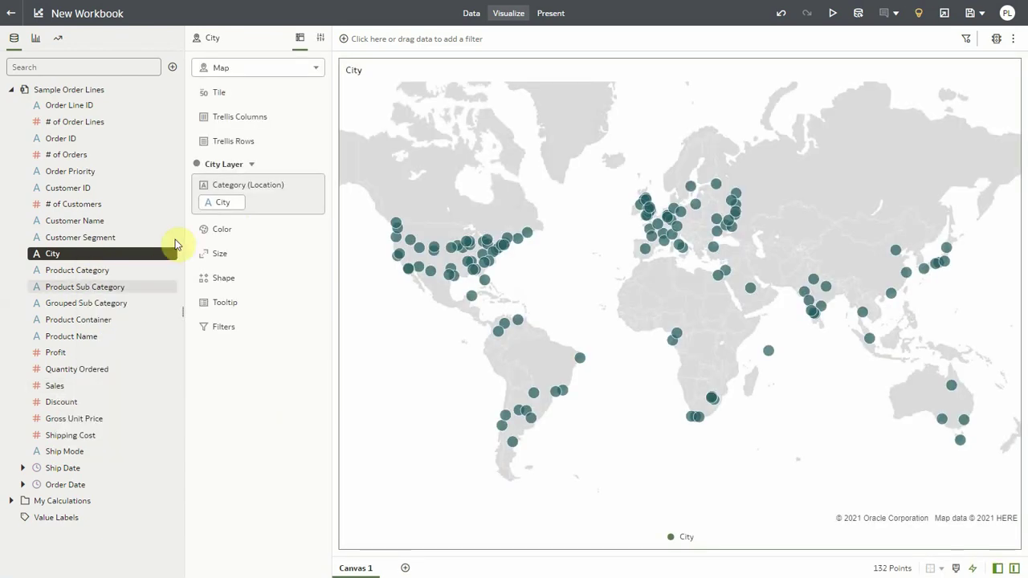
- Change the City data layer's map layer to world airports, reducing the map to 88 points
{"action": "left_click", "coordinate": [320, 40]}
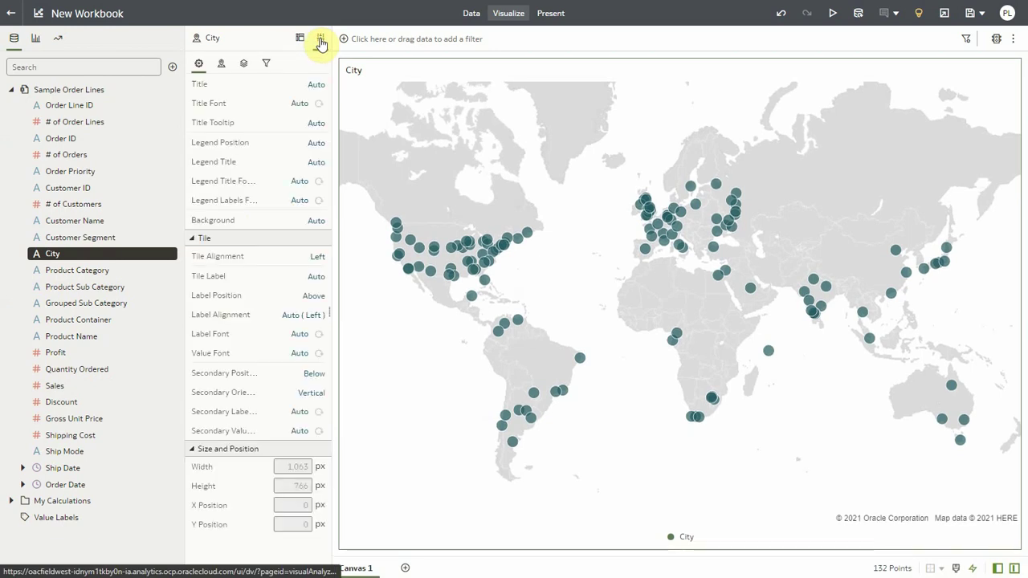
{"action": "left_click", "coordinate": [243, 66]}
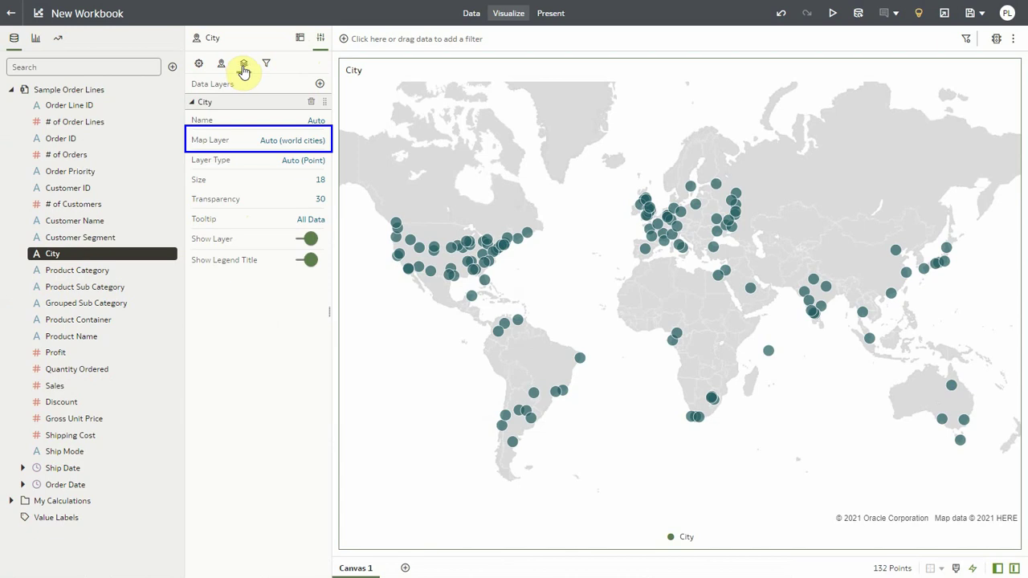
{"action": "left_click", "coordinate": [315, 144]}
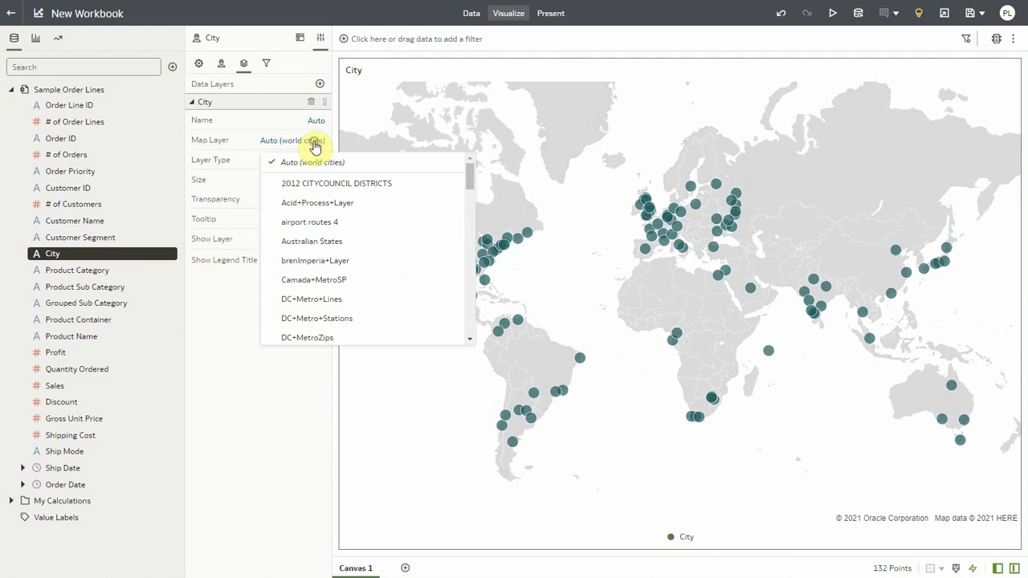
{"action": "left_click_drag", "start_coordinate": [469, 179], "coordinate": [475, 299]}
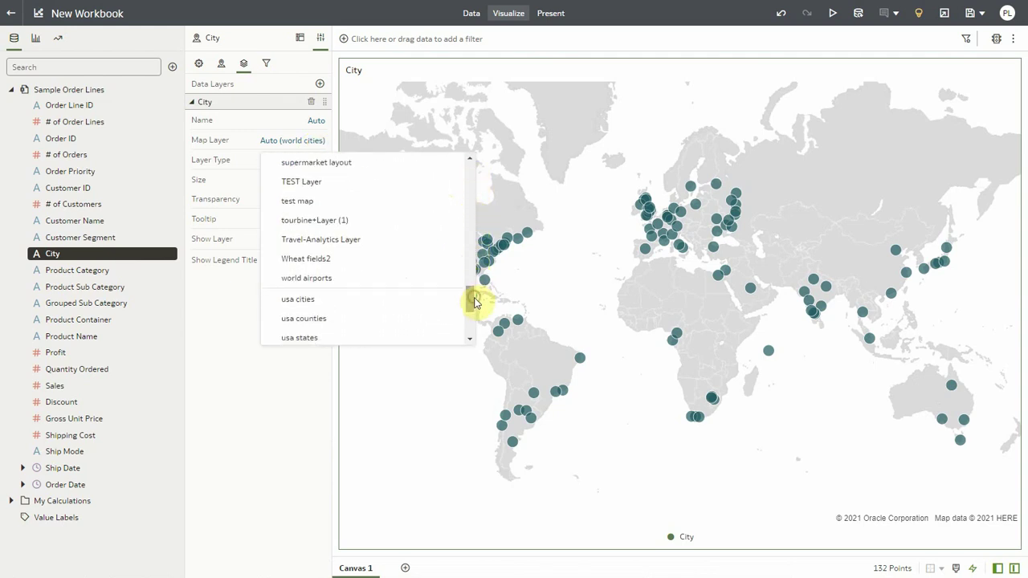
{"action": "left_click", "coordinate": [376, 281]}
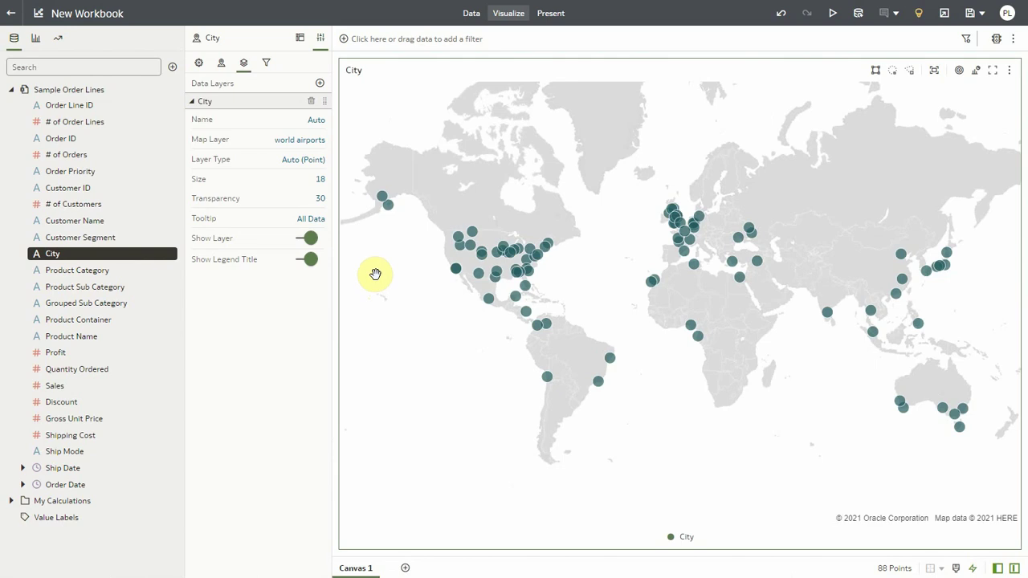
- Set the City map's background map to Esri Topo in the Map properties
{"action": "left_click", "coordinate": [223, 64]}
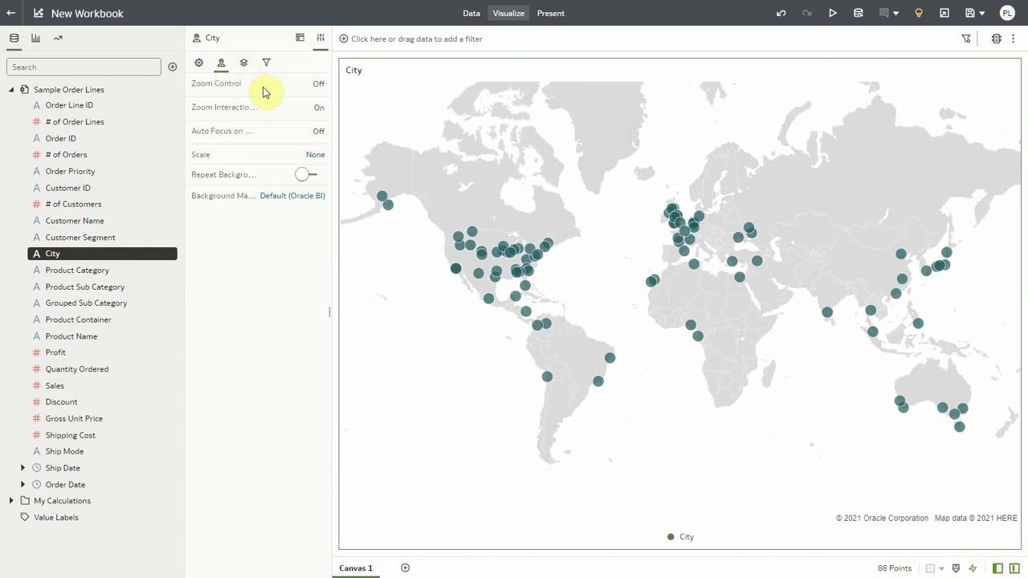
{"action": "left_click", "coordinate": [308, 200]}
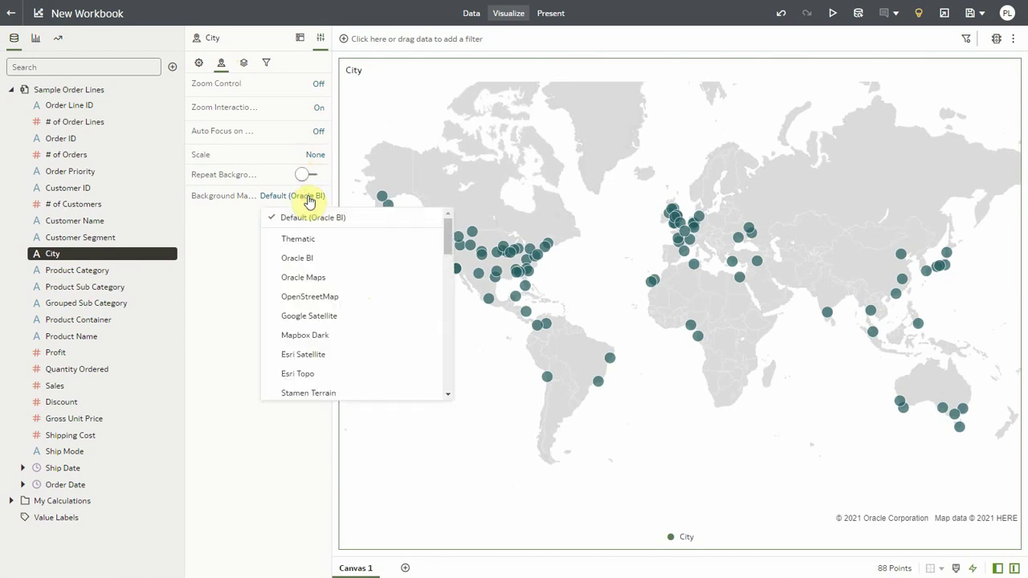
{"action": "left_click", "coordinate": [295, 375]}
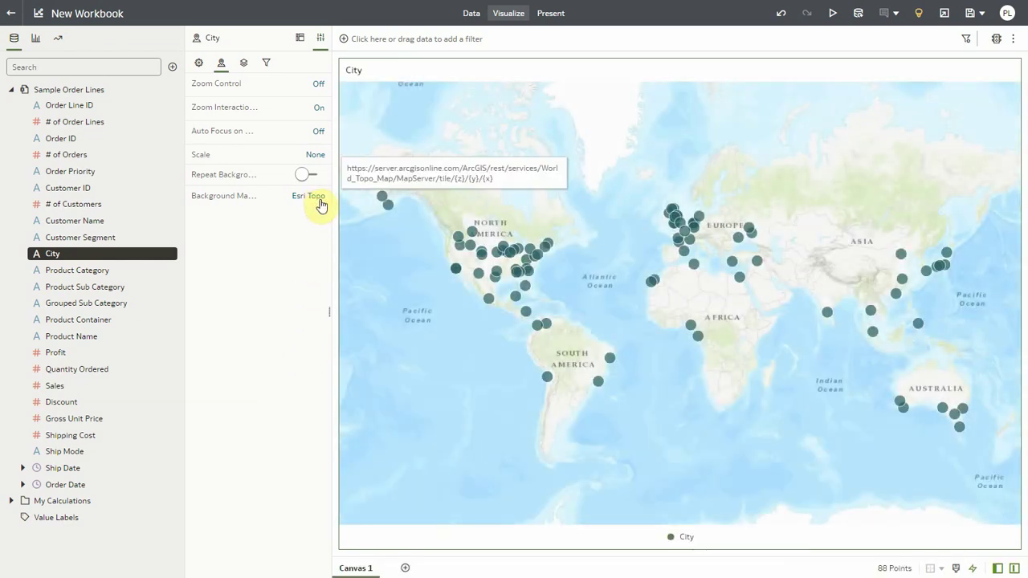
{"action": "scroll", "coordinate": [534, 265], "scroll_direction": "down", "scroll_amount": 1}
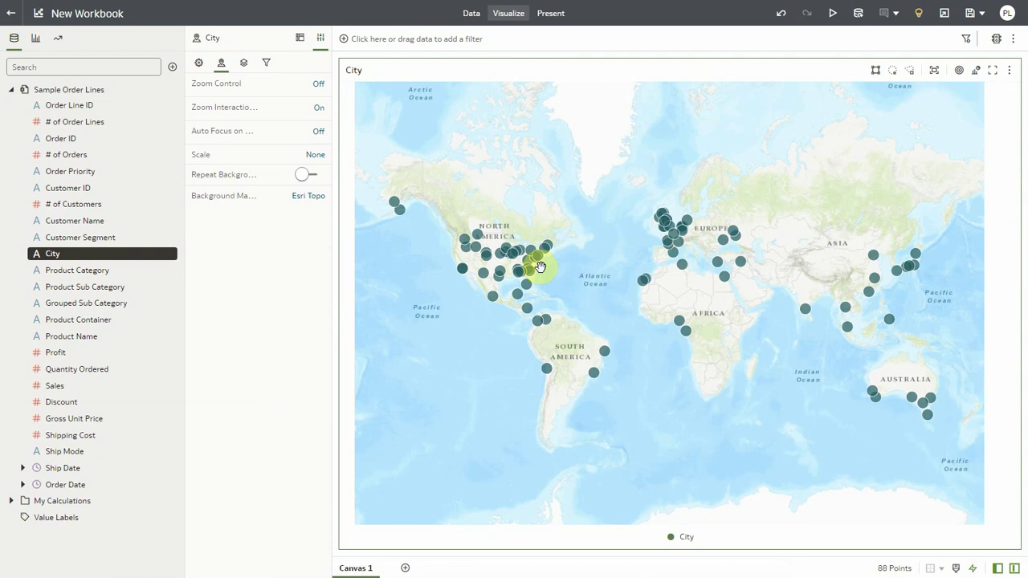
- Go to Console > Maps and open the world_airports custom map layer's options menu
{"action": "left_click", "coordinate": [11, 13]}
{"action": "left_click", "coordinate": [14, 16]}
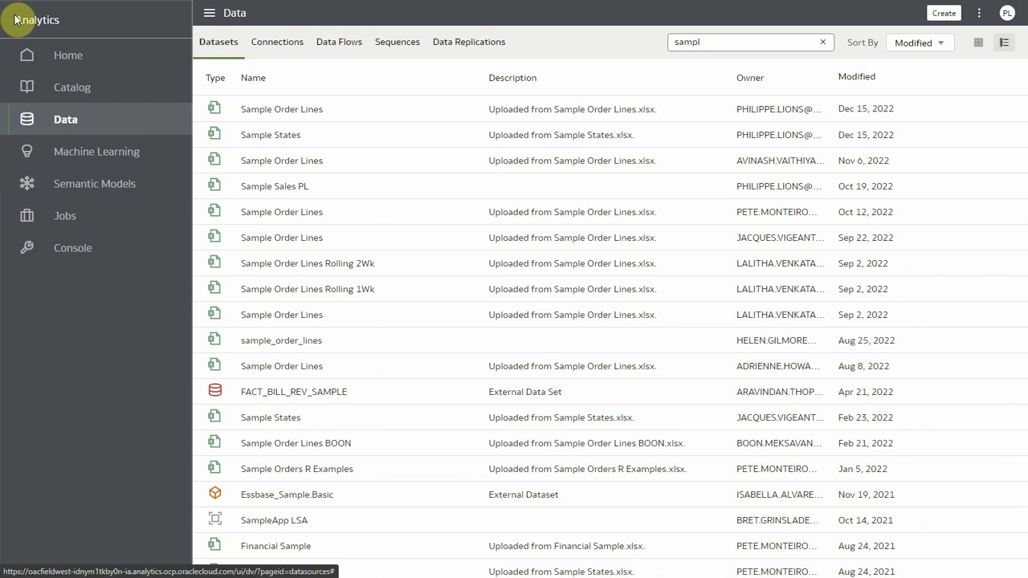
{"action": "left_click", "coordinate": [80, 255]}
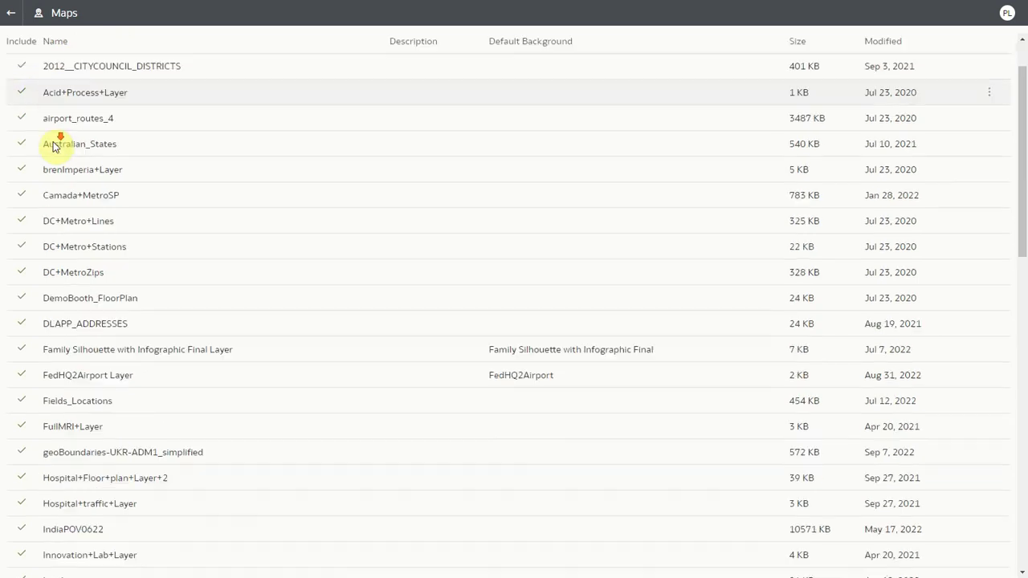
{"action": "scroll", "coordinate": [54, 143], "scroll_direction": "down", "scroll_amount": 5}
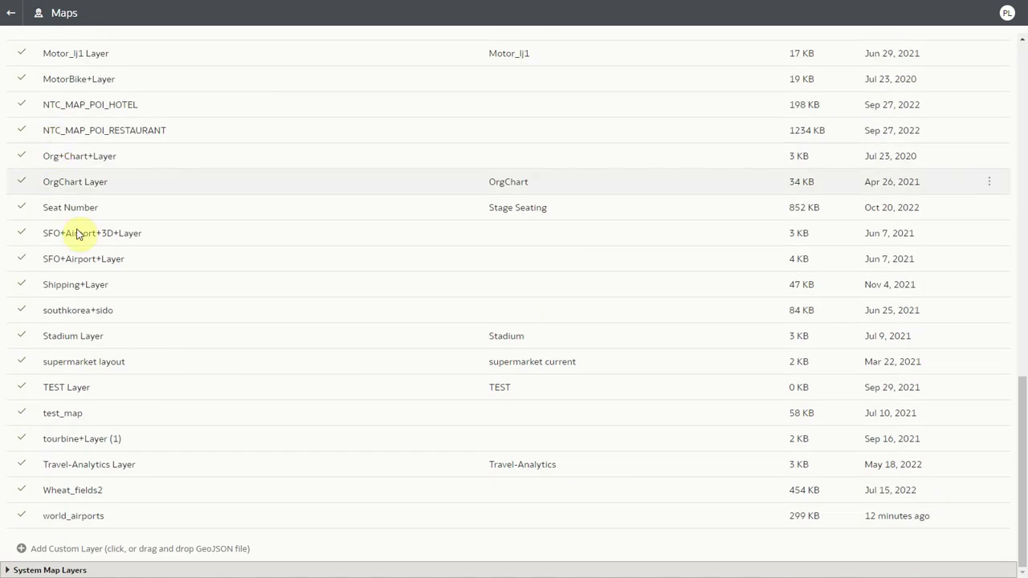
{"action": "left_click", "coordinate": [989, 516]}
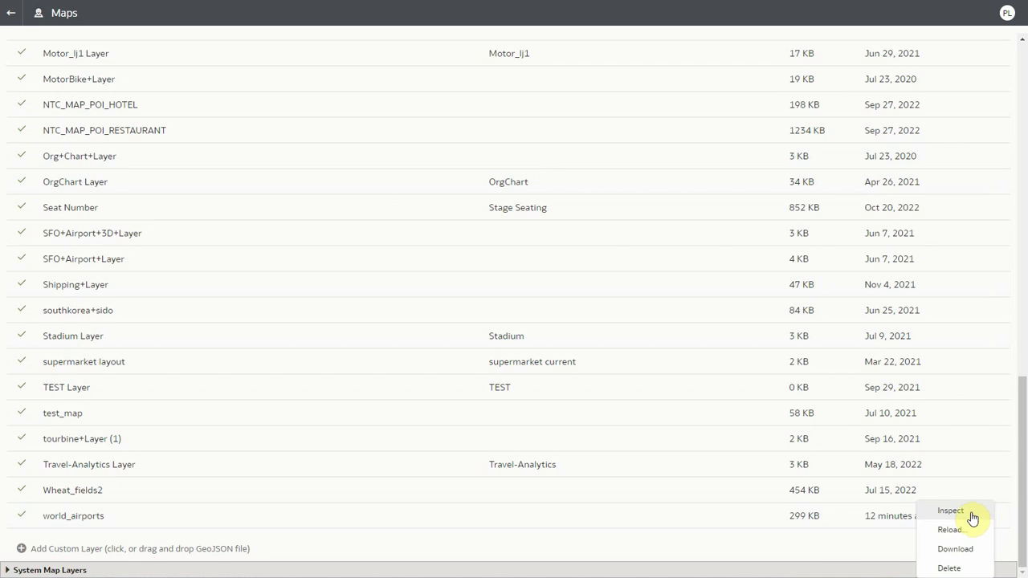
- Save Esri Topo as world_airports' default background under Advanced, then return to the Console
{"action": "left_click", "coordinate": [971, 512]}
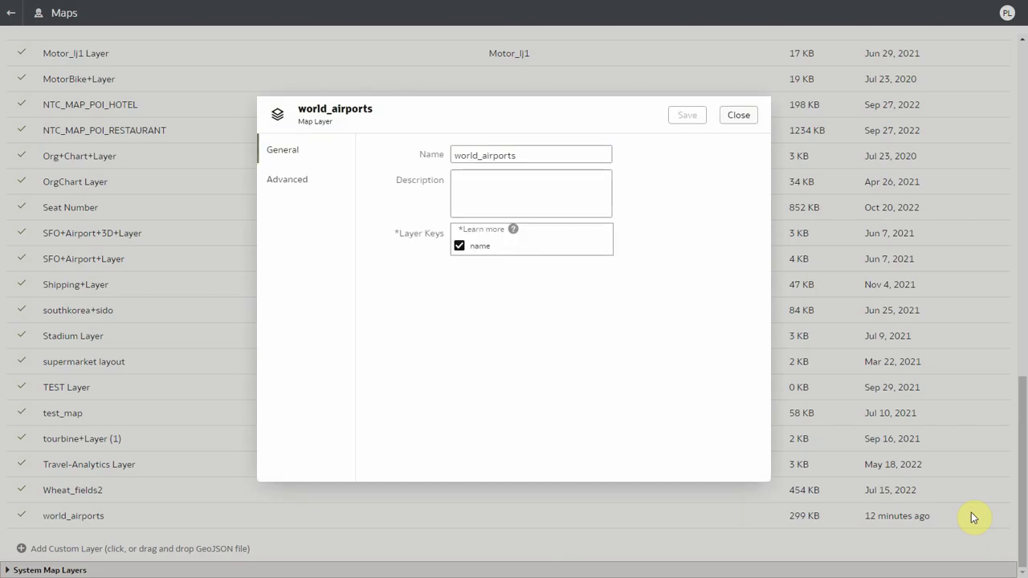
{"action": "left_click", "coordinate": [309, 190]}
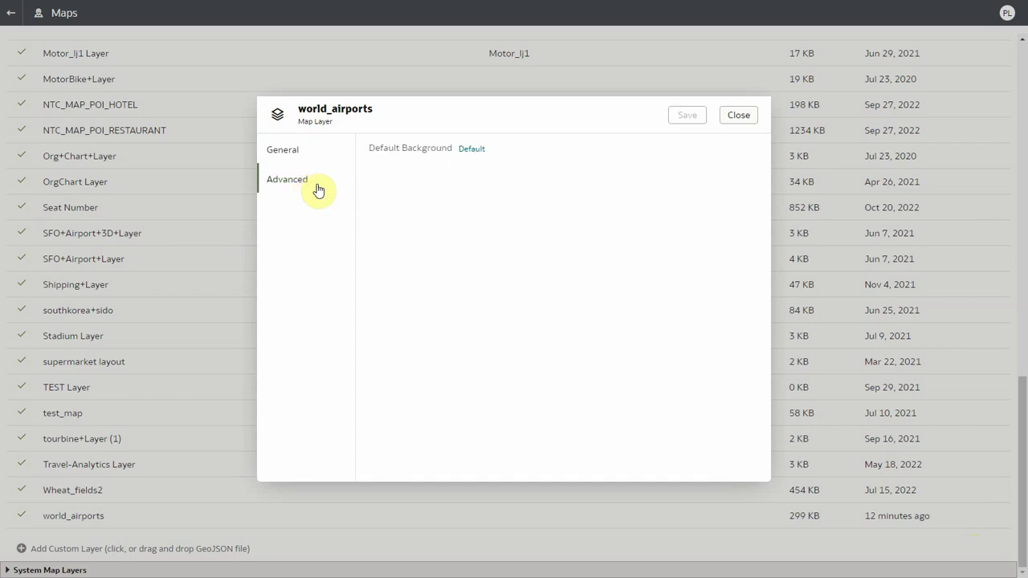
{"action": "left_click", "coordinate": [478, 153]}
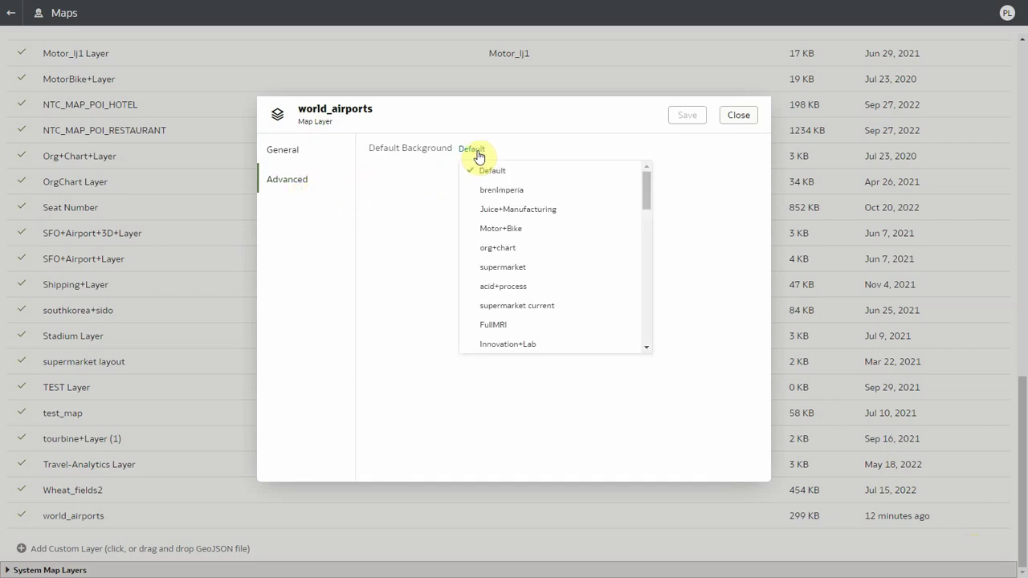
{"action": "left_click_drag", "start_coordinate": [654, 201], "coordinate": [654, 344]}
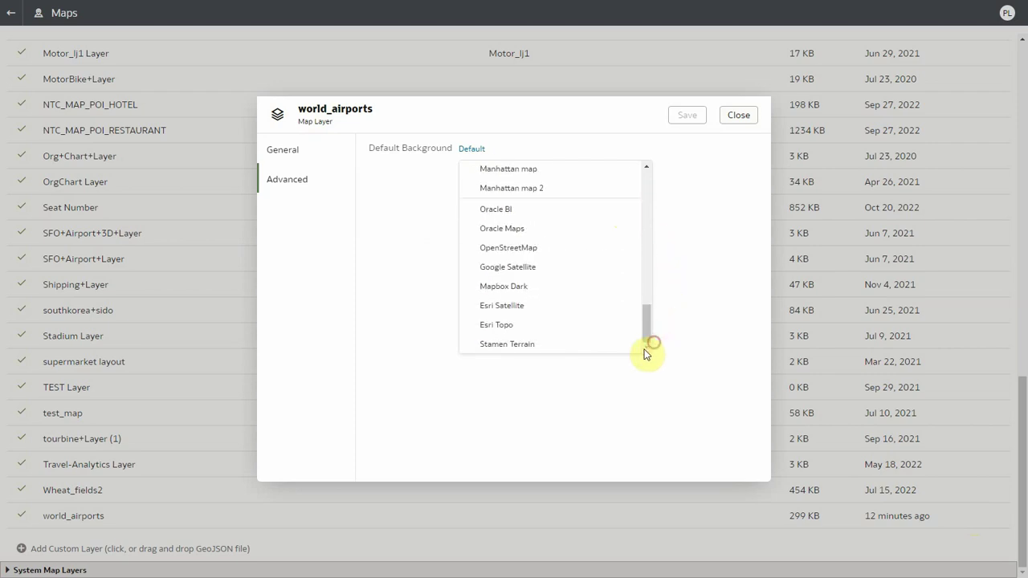
{"action": "left_click", "coordinate": [519, 328]}
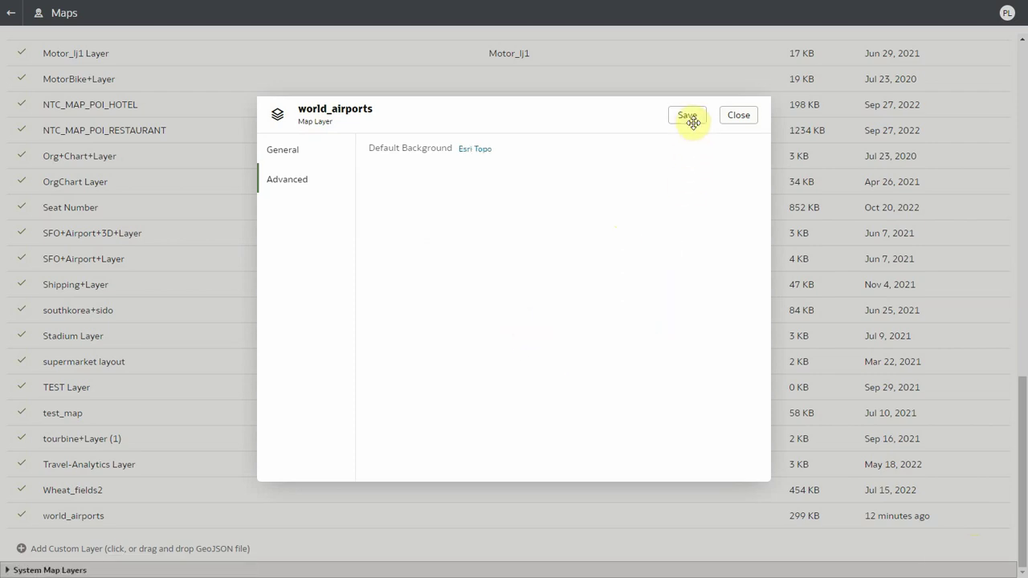
{"action": "left_click", "coordinate": [688, 117]}
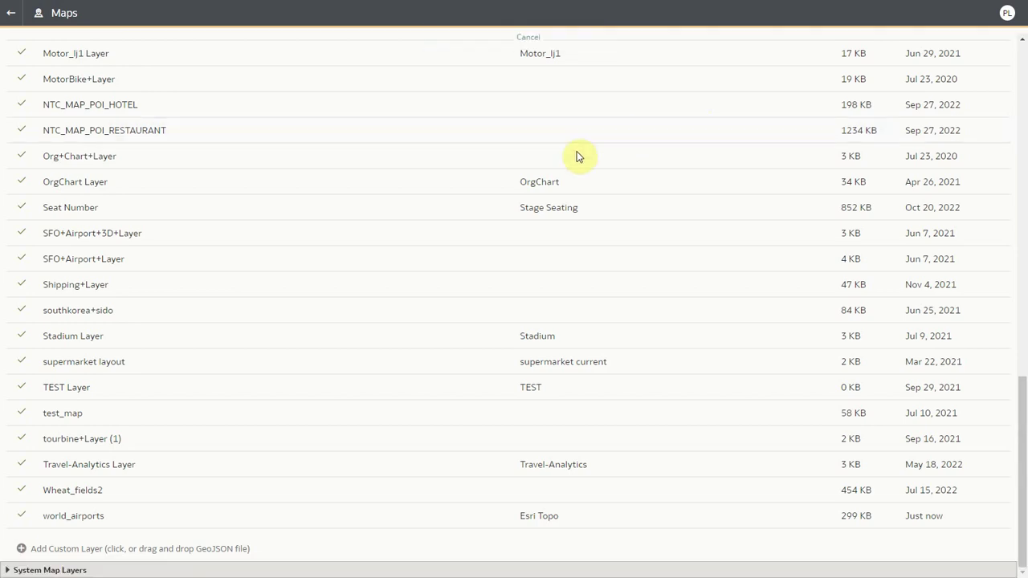
{"action": "left_click", "coordinate": [12, 17]}
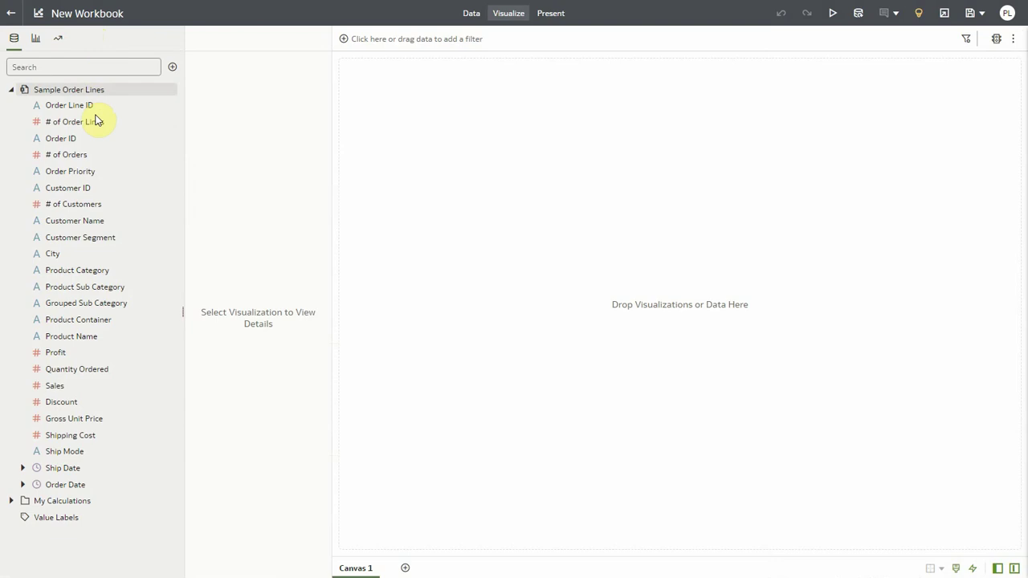
- Create a City Map visualization on the new workbook canvas
{"action": "right_click", "coordinate": [53, 253]}
{"action": "left_click", "coordinate": [96, 287]}
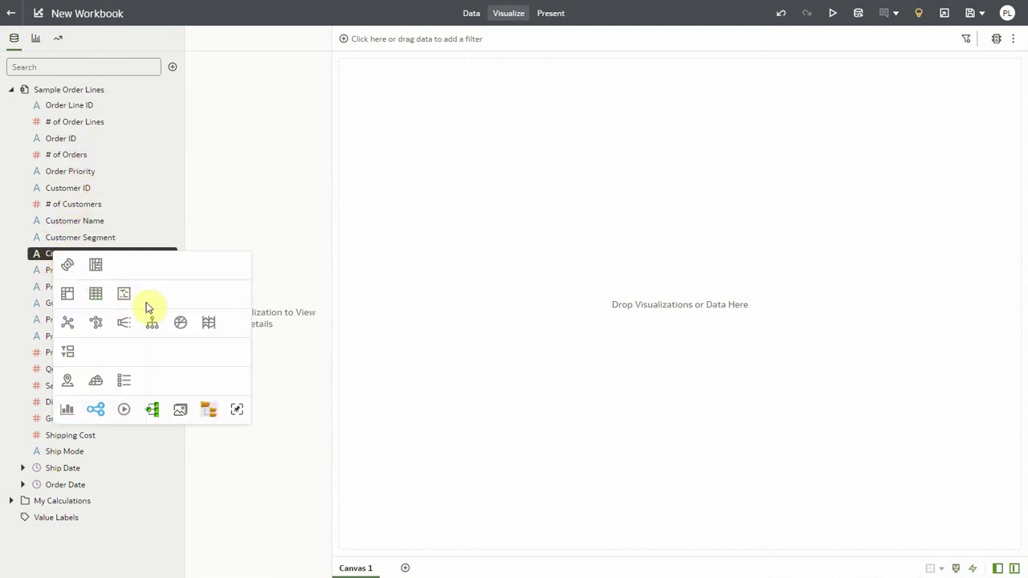
{"action": "left_click", "coordinate": [67, 383]}
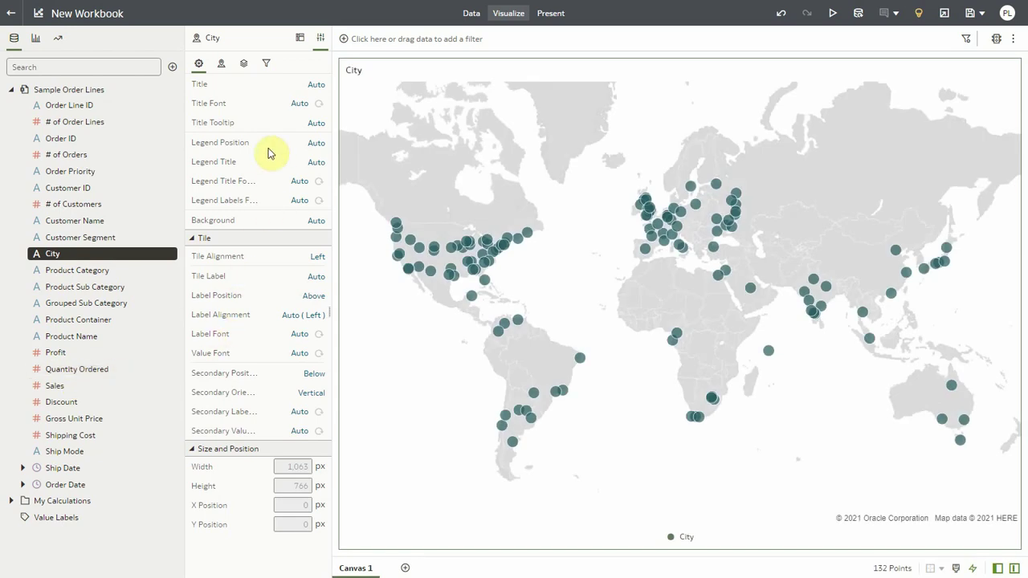
- Set the map layer to world airports, which automatically shows the Esri Topo background
{"action": "left_click", "coordinate": [243, 64]}
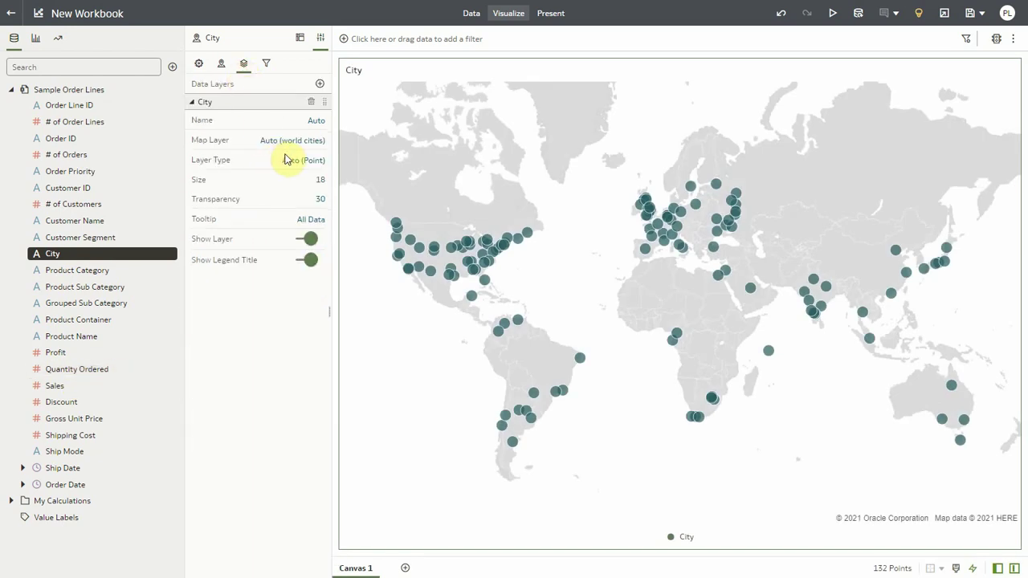
{"action": "left_click", "coordinate": [297, 142]}
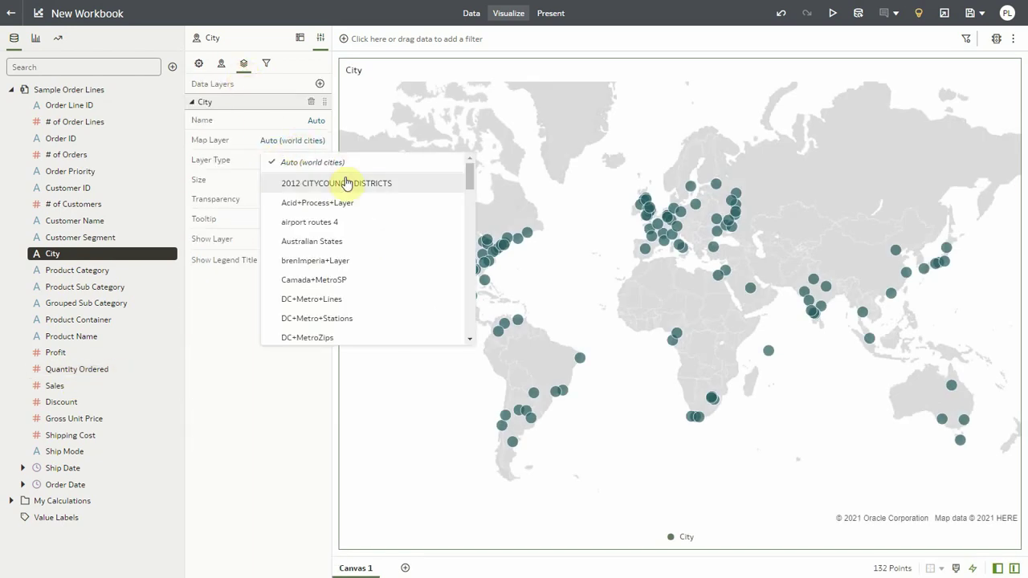
{"action": "scroll", "coordinate": [471, 198], "scroll_direction": "down", "scroll_amount": 1}
{"action": "left_click_drag", "start_coordinate": [471, 198], "coordinate": [489, 294]}
{"action": "left_click", "coordinate": [349, 293]}
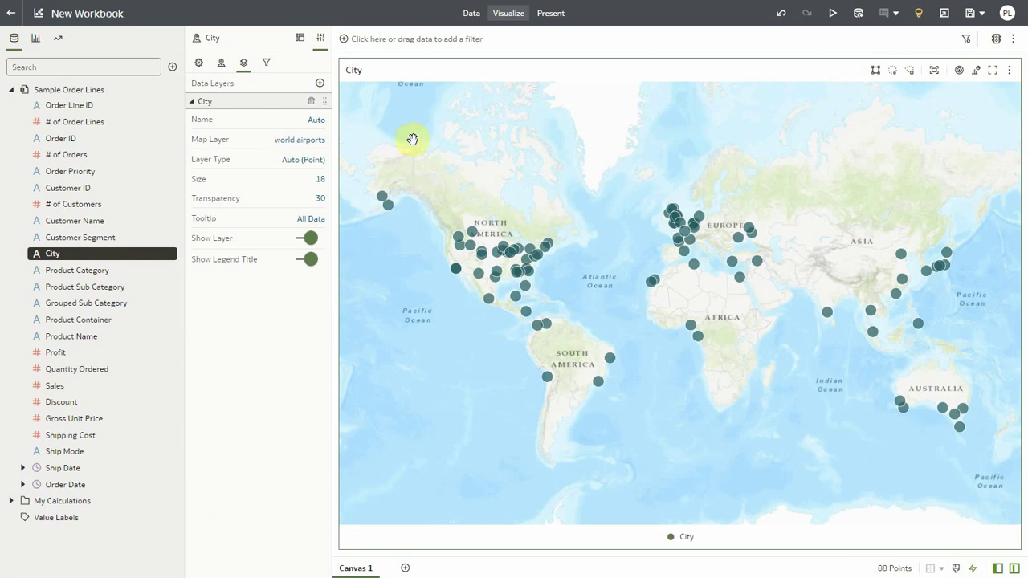
- In the dataset's data view, set City's Location Details map layer to world airports
{"action": "left_click", "coordinate": [473, 14]}
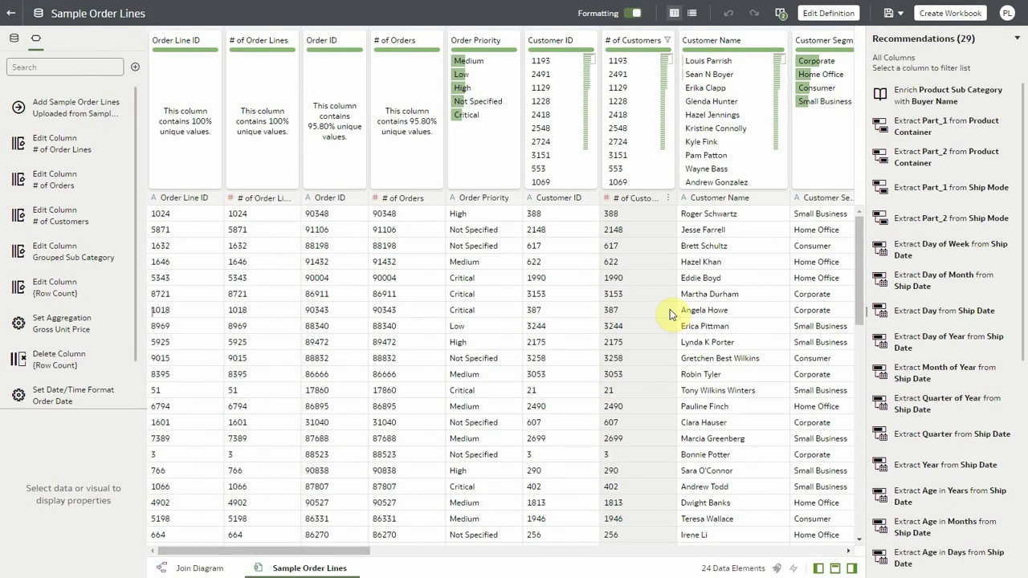
{"action": "left_click_drag", "start_coordinate": [366, 552], "coordinate": [443, 552]}
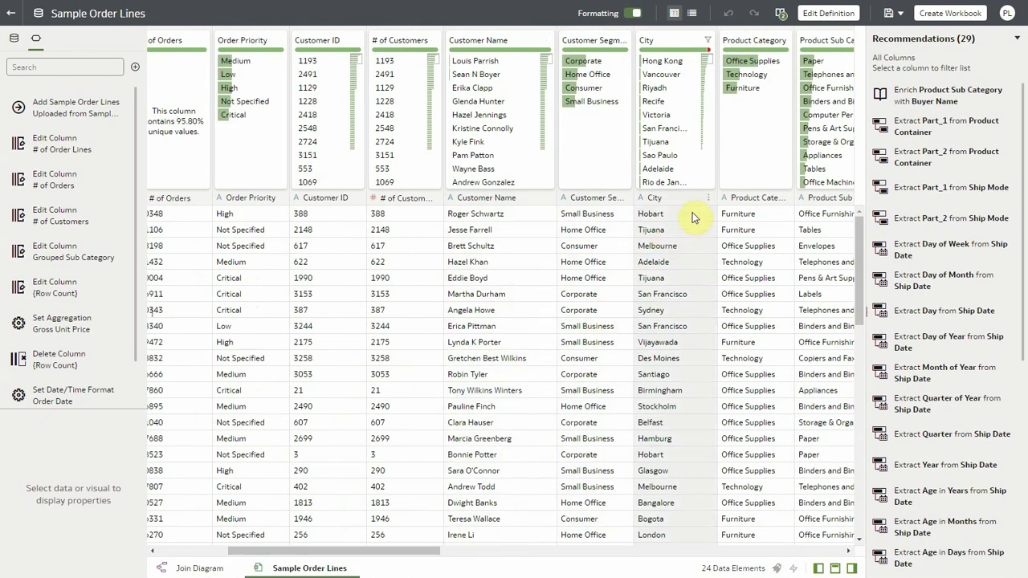
{"action": "left_click", "coordinate": [710, 205]}
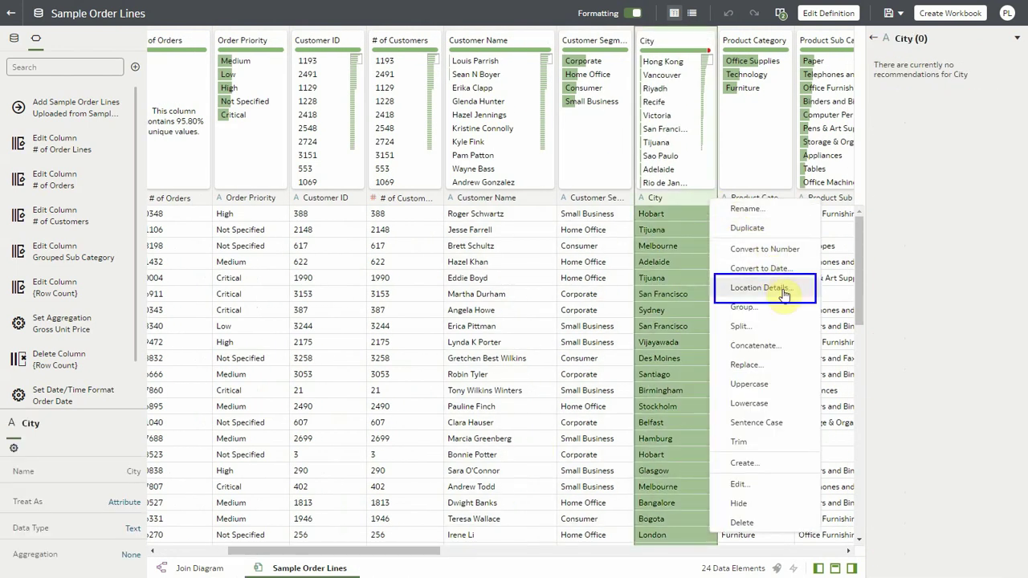
{"action": "left_click", "coordinate": [784, 291]}
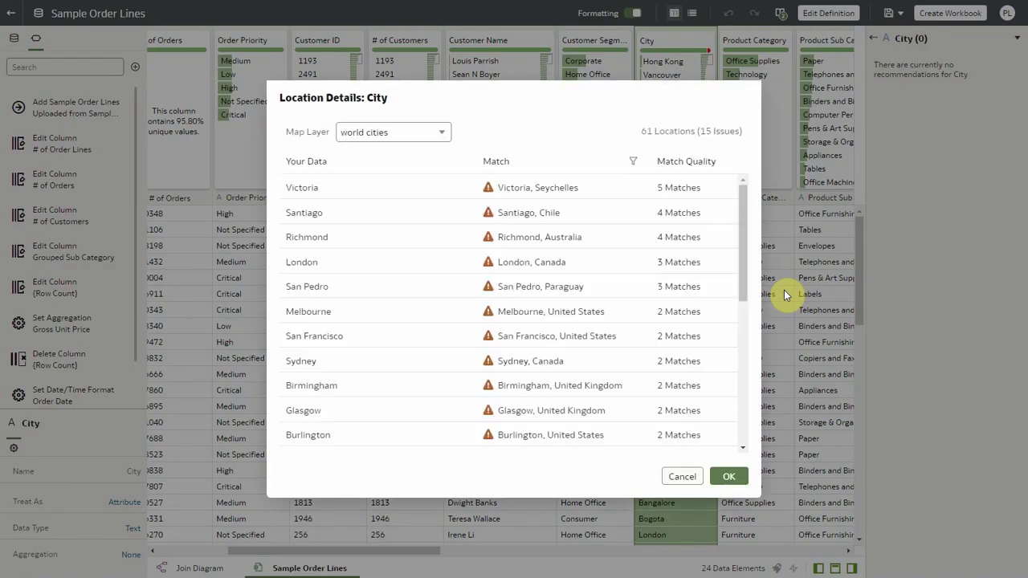
{"action": "left_click", "coordinate": [442, 133]}
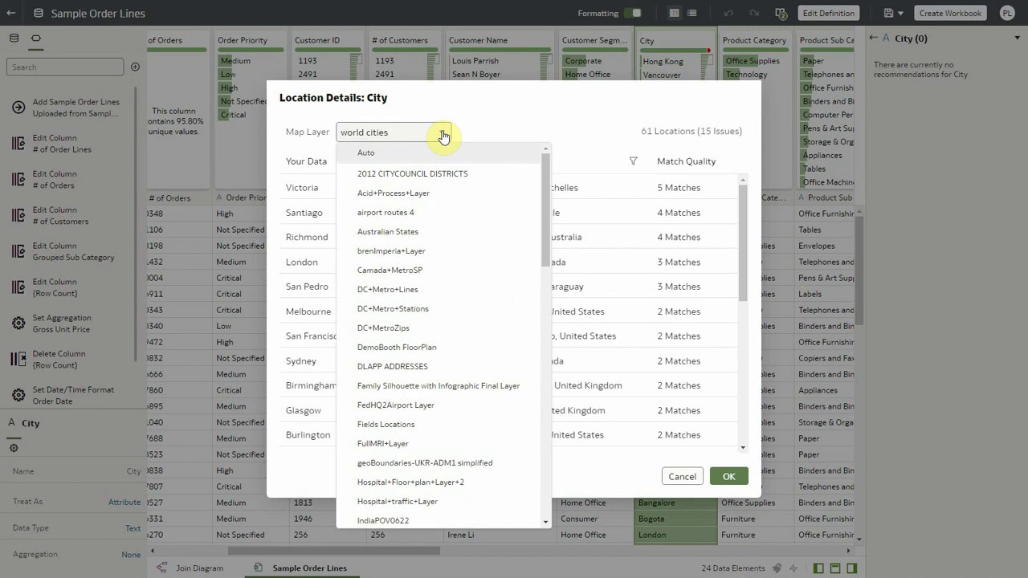
{"action": "left_click_drag", "start_coordinate": [544, 161], "coordinate": [566, 370]}
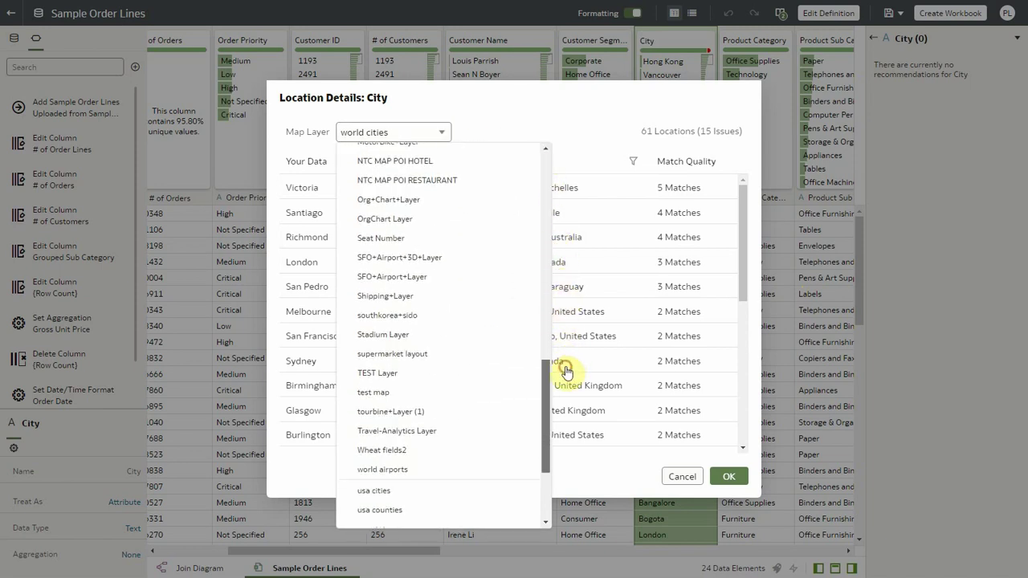
{"action": "left_click", "coordinate": [429, 476]}
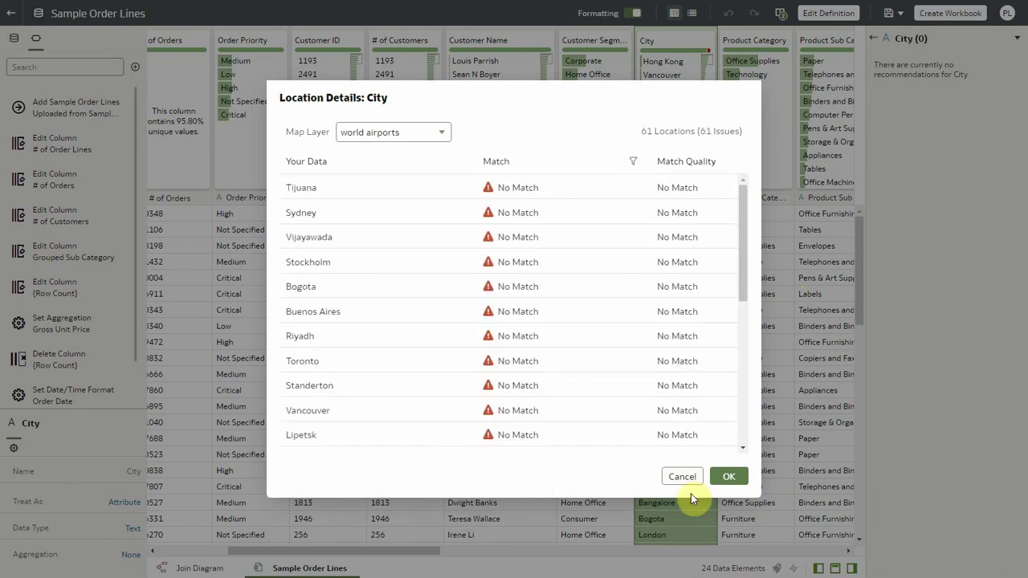
{"action": "left_click", "coordinate": [725, 481]}
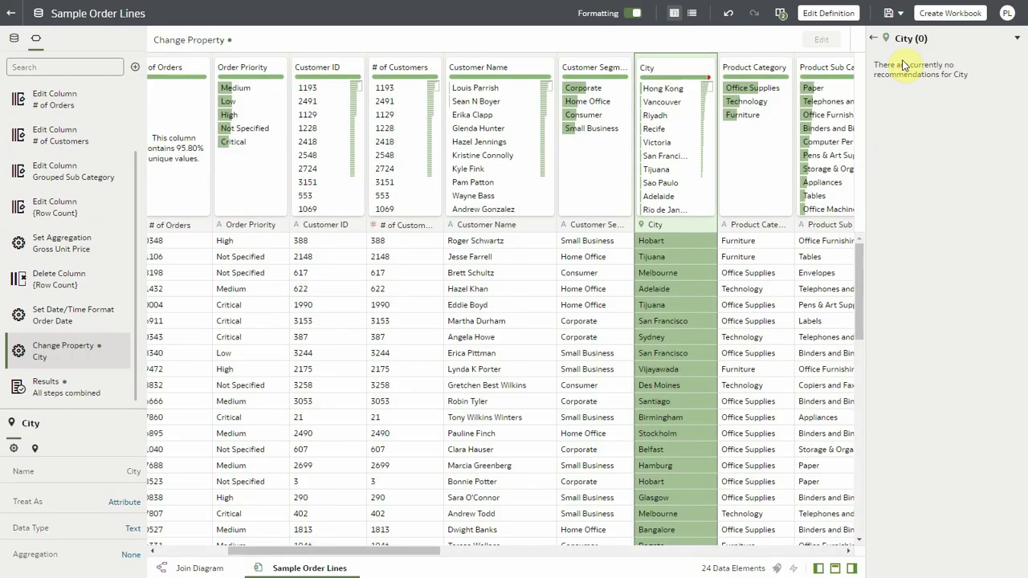
- Save Sample Order Lines, then create a workbook where City shows as a location field
{"action": "left_click", "coordinate": [888, 15]}
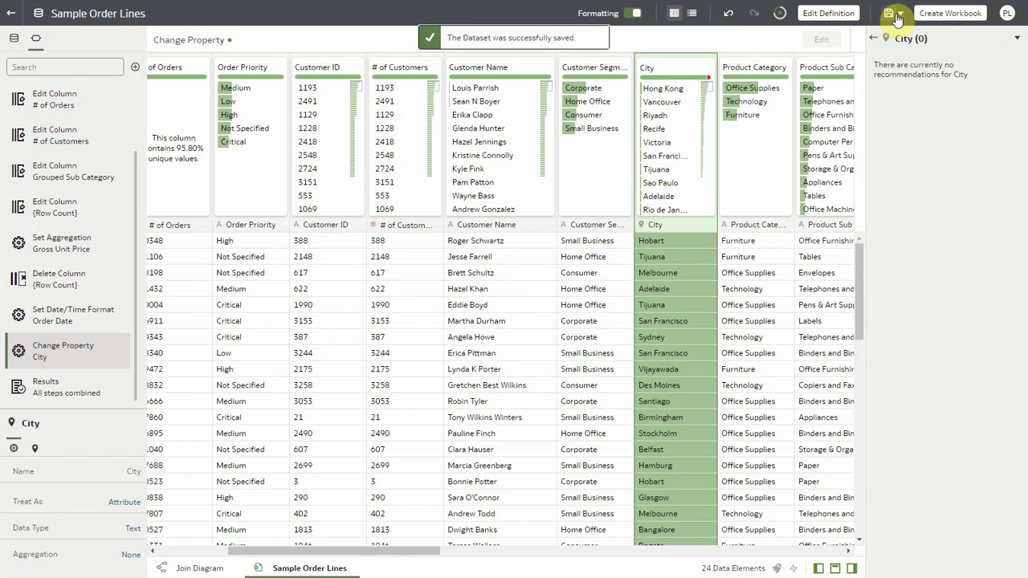
{"action": "left_click", "coordinate": [948, 14]}
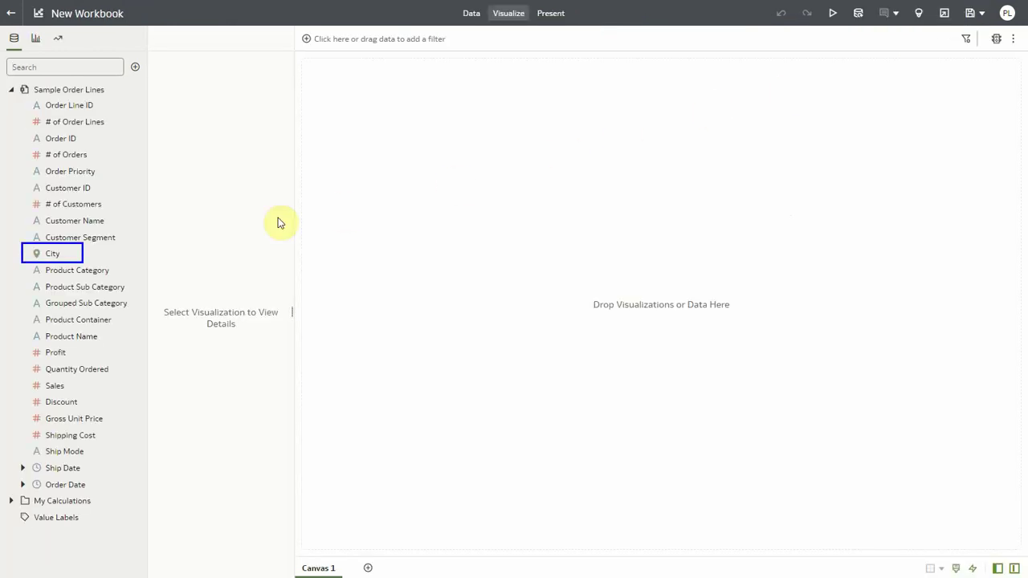
- Use Create Best Visualization on City to build its map automatically
{"action": "right_click", "coordinate": [42, 254]}
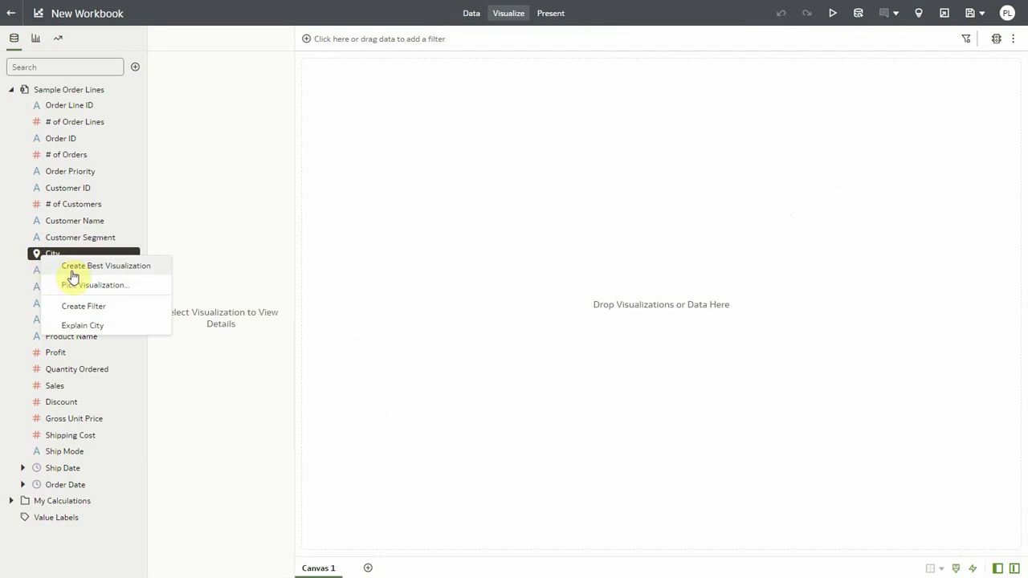
{"action": "left_click", "coordinate": [69, 267]}
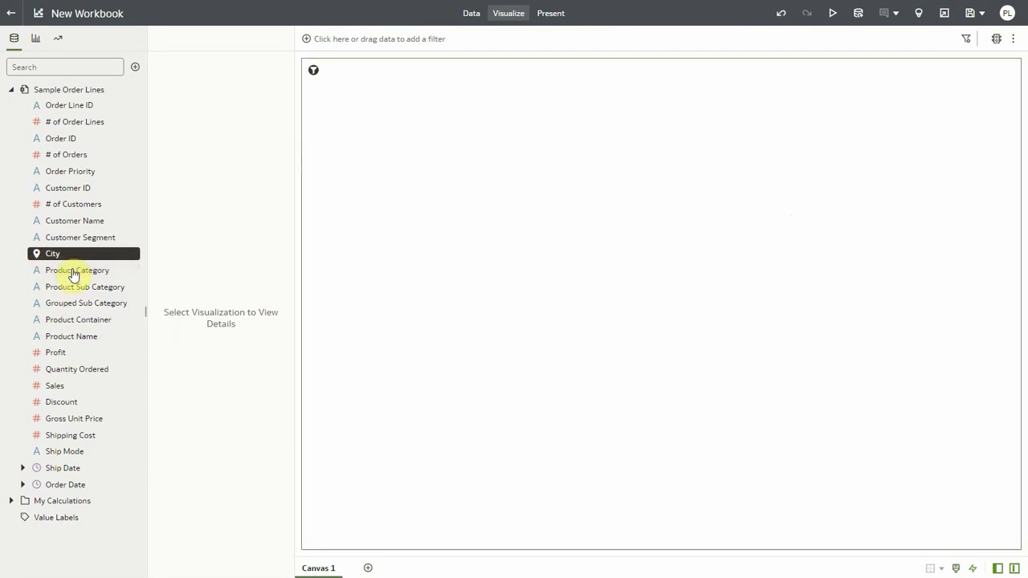